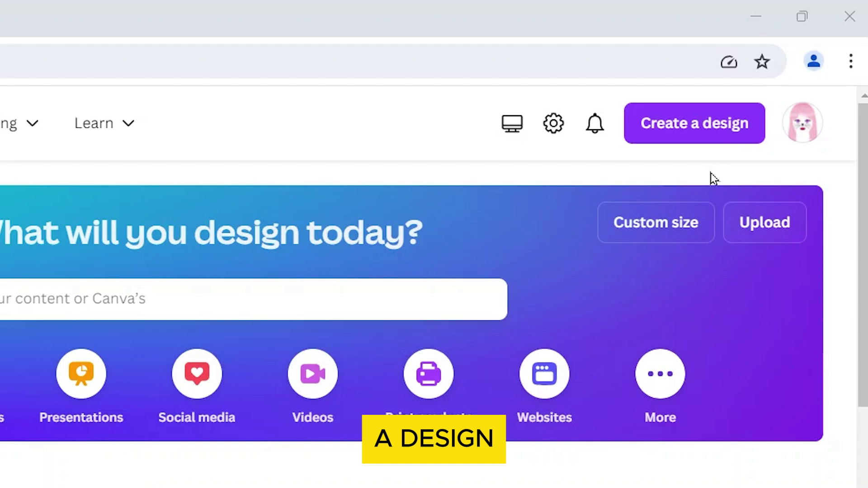
Enter a custom design size in inches: width 3, height 3.
left_click(704, 138)
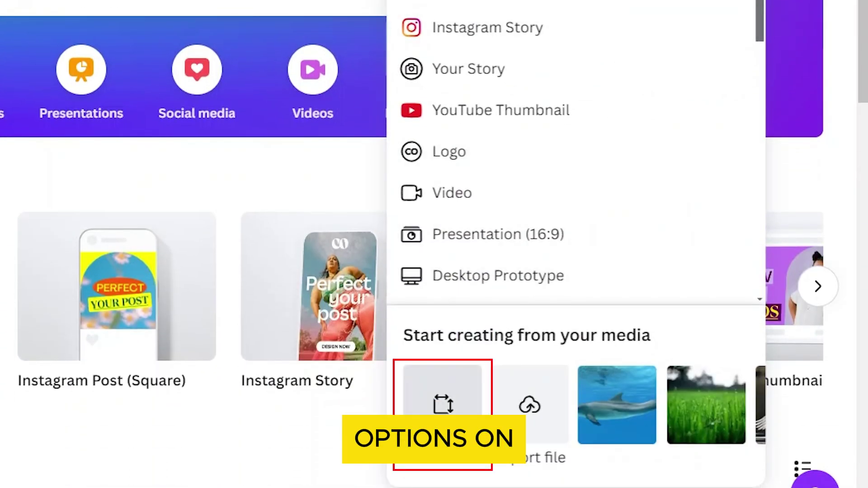
left_click(442, 397)
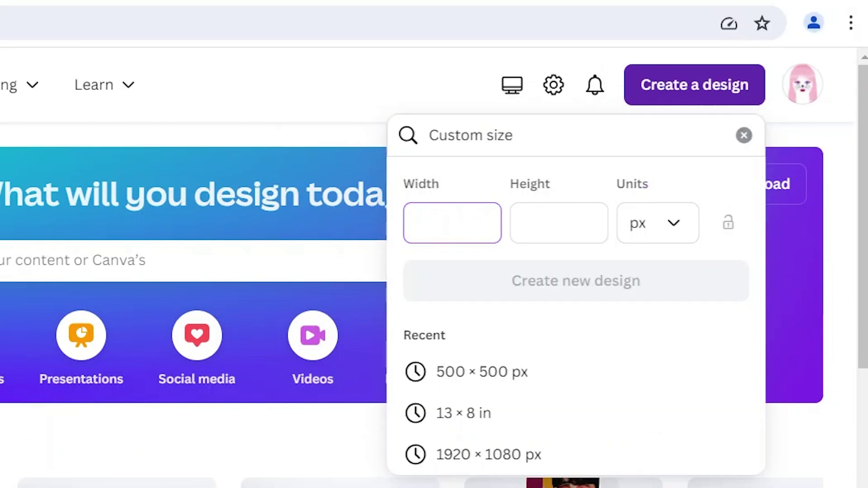
left_click(659, 239)
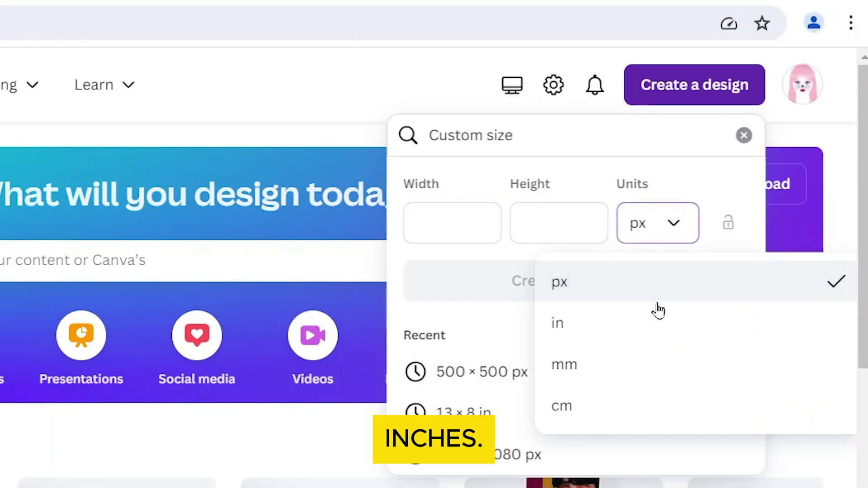
left_click(655, 337)
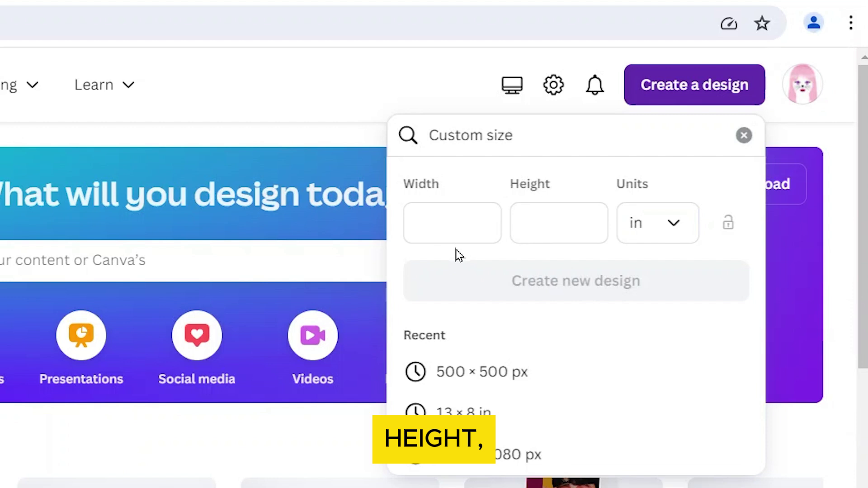
left_click(501, 233)
type("3")
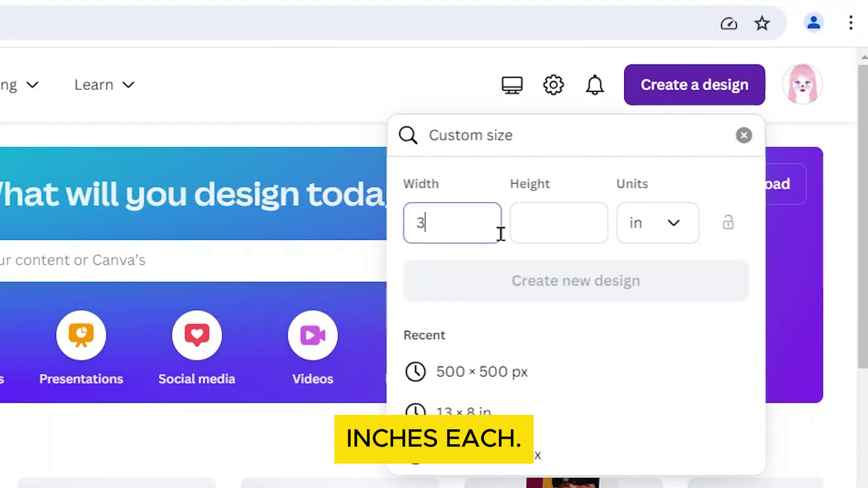
left_click(543, 229)
type("3")
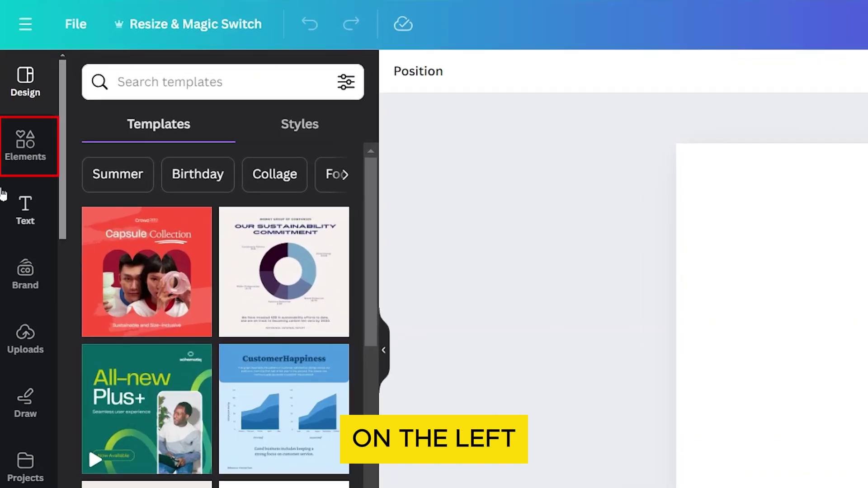
Add the waving beagle and paw-tag collar graphics, then resize and rotate the collar onto the neck.
left_click(19, 137)
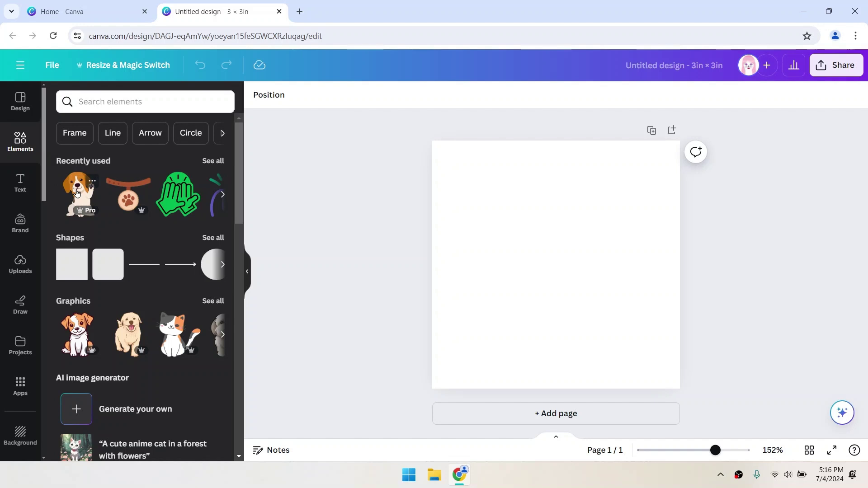
left_click(76, 193)
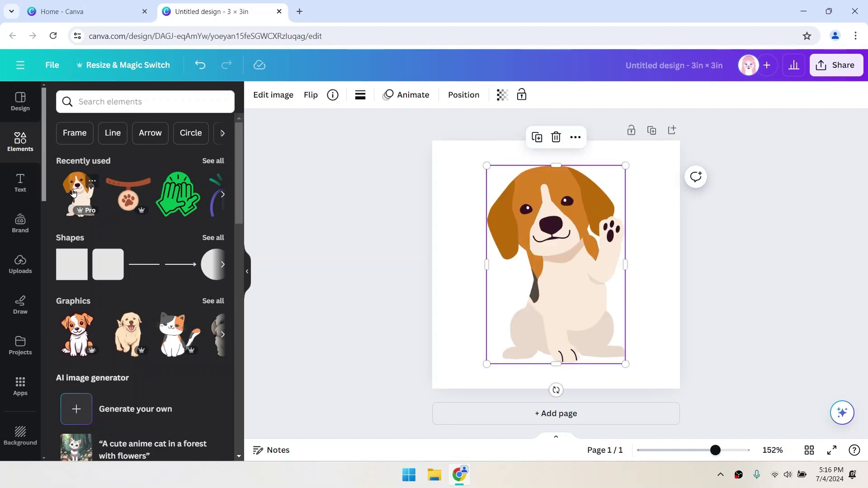
left_click(127, 193)
left_click_drag(556, 281, 584, 329)
left_click_drag(682, 388, 616, 316)
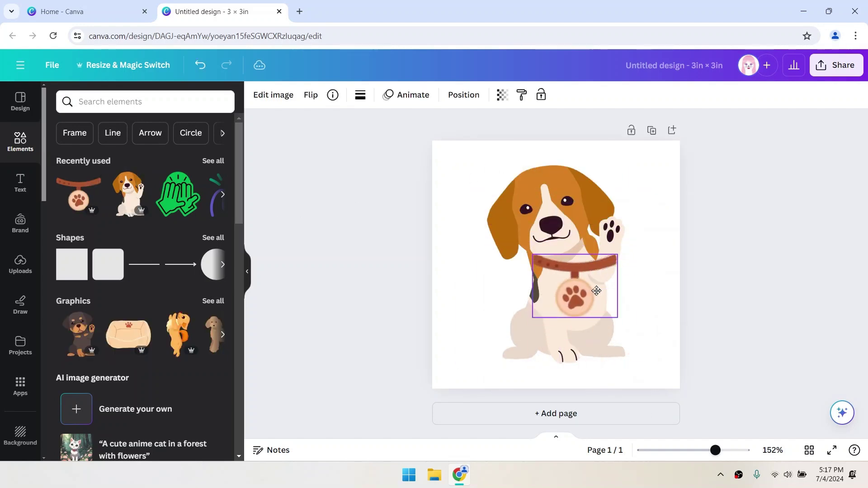
left_click_drag(574, 334, 587, 332)
left_click_drag(571, 276, 571, 270)
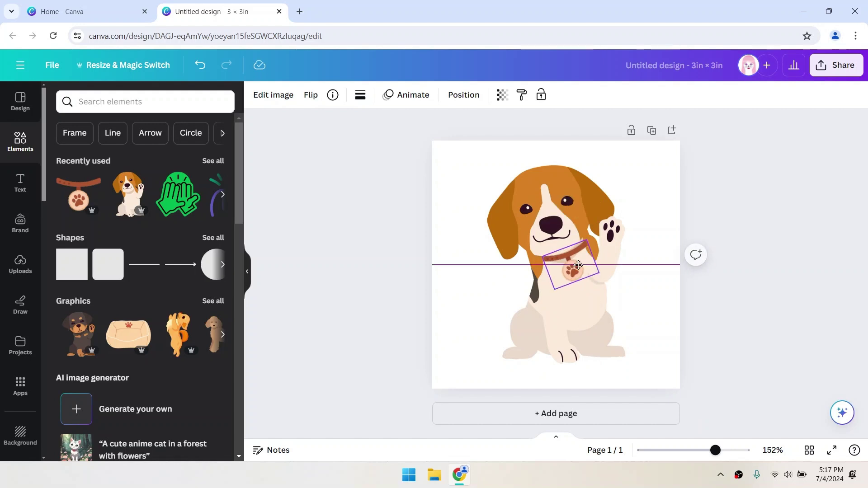
Add a text box reading 'WHAT'S UP?' and place it above the beagle's head.
left_click(20, 182)
left_click(166, 135)
type("WHAT'S UP?")
left_click_drag(597, 301, 626, 304)
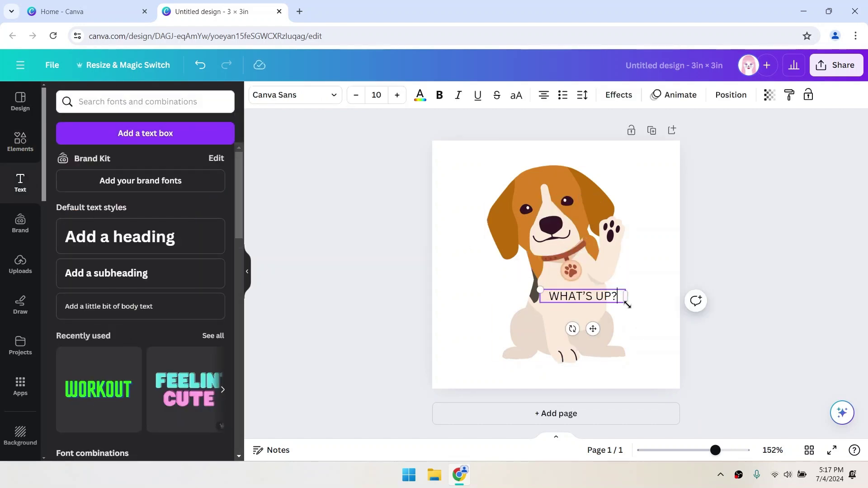
left_click_drag(593, 330, 555, 191)
Apply the Curve effect to the text with a strength of about 43.
left_click(618, 95)
scroll(135, 271, "down", 3)
left_click(138, 362)
left_click_drag(157, 437, 151, 436)
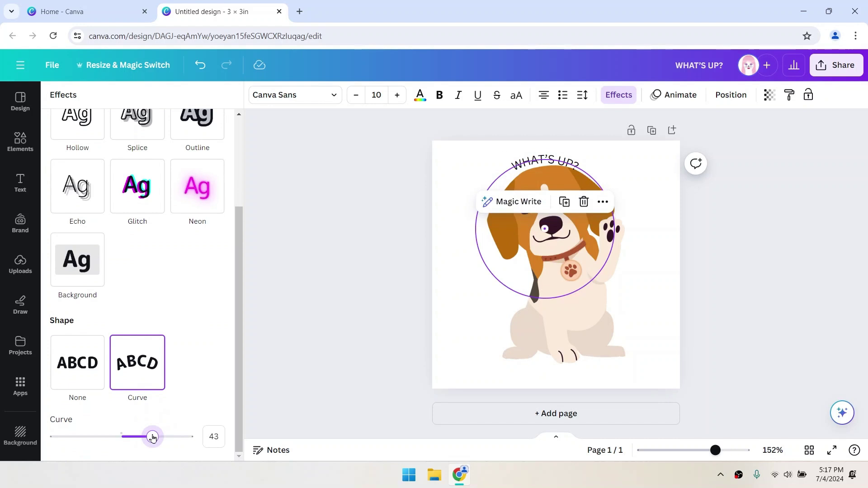
left_click_drag(605, 149, 615, 135)
Change the curved text's font to Dinofiles Regular.
left_click(294, 95)
left_click(136, 327)
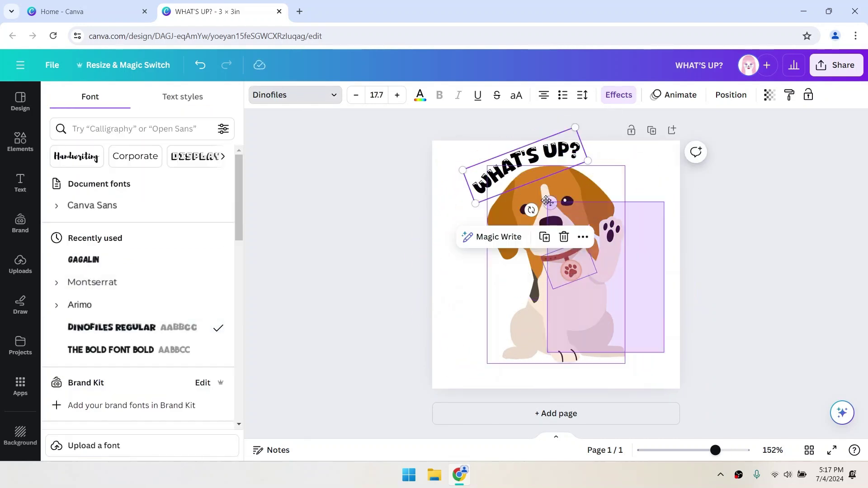
left_click(601, 220, "shift")
left_click(643, 229)
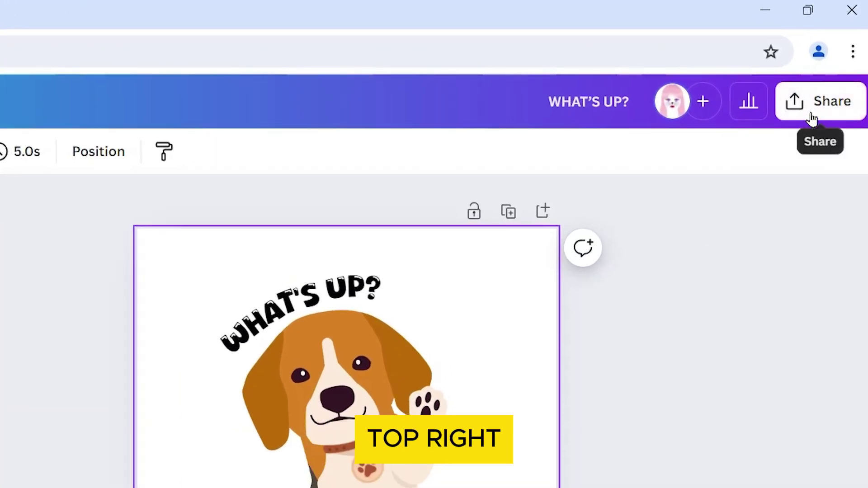
Download the design as a PNG file named WHAT'S UP.
left_click(812, 114)
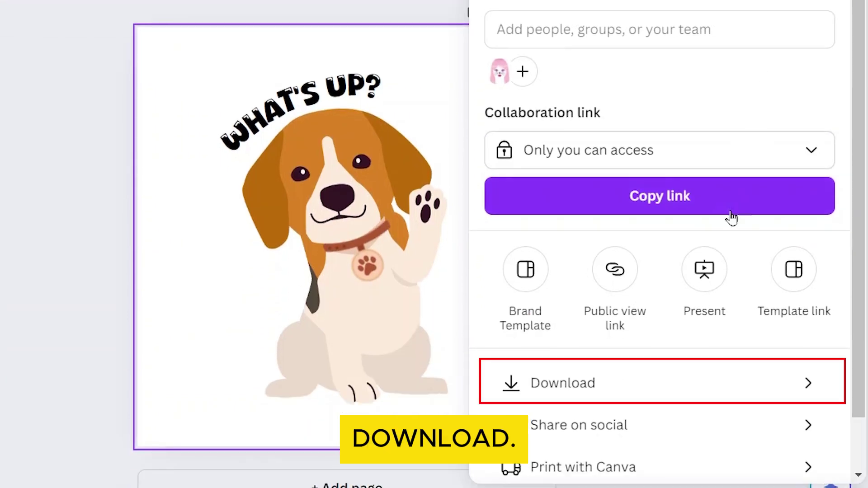
left_click(642, 388)
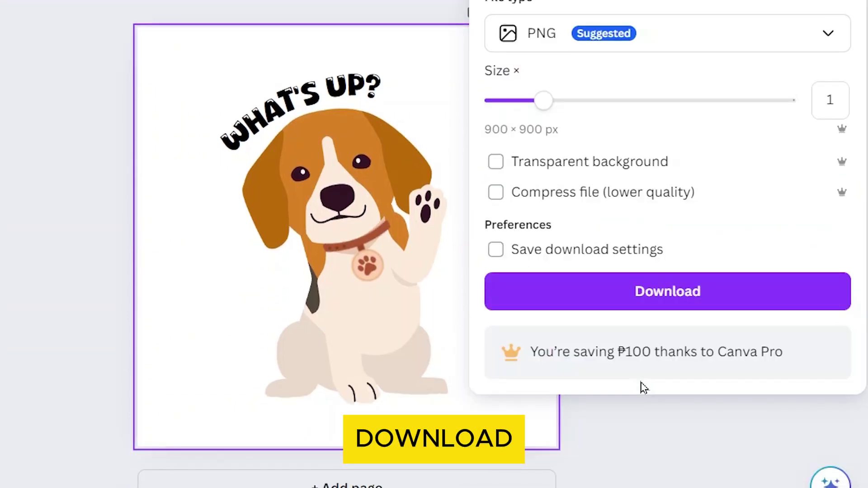
left_click(636, 297)
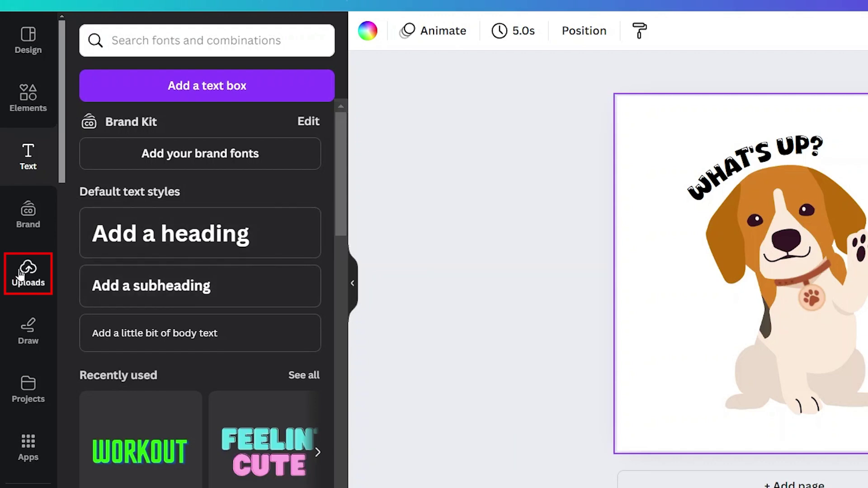
Upload the downloaded WHAT'S UP PNG into Canva's uploads.
left_click(22, 273)
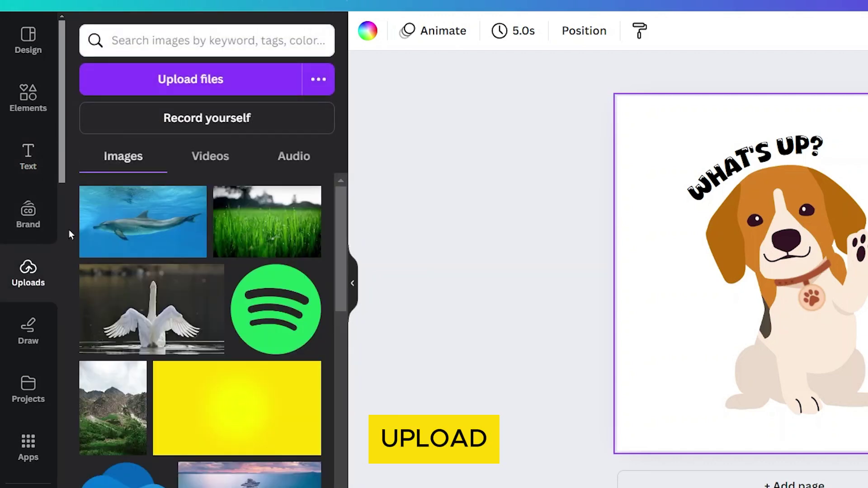
left_click(191, 81)
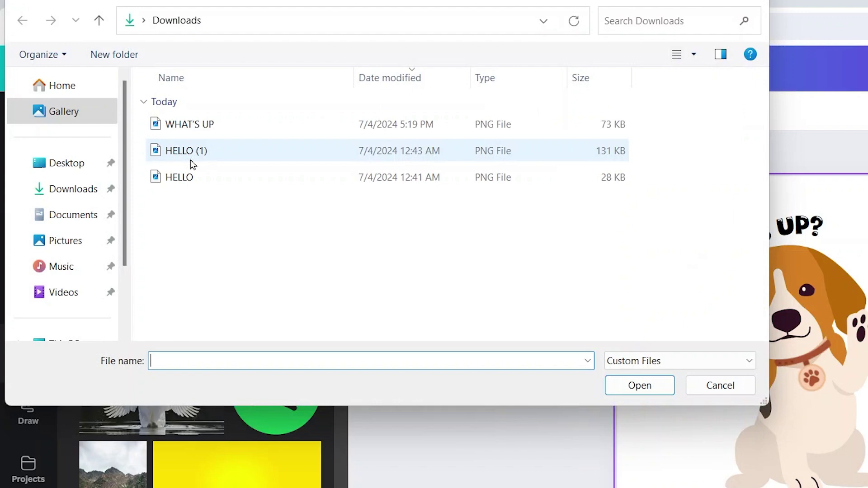
left_click(262, 149)
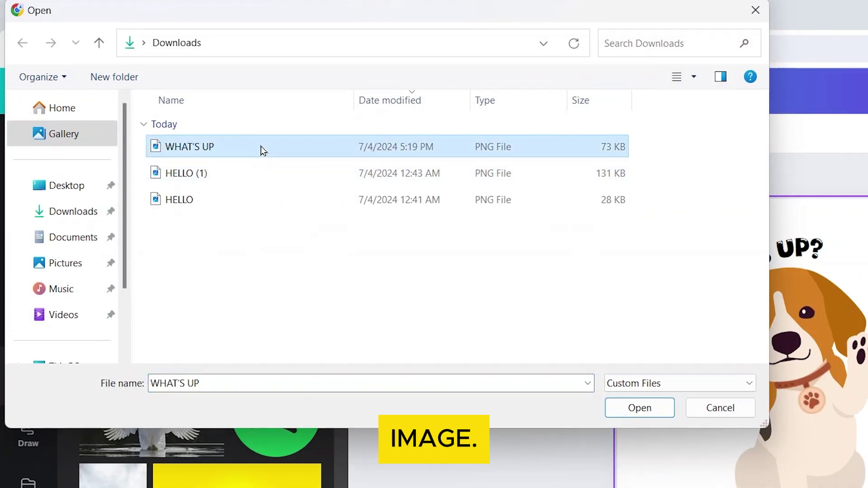
left_click(641, 407)
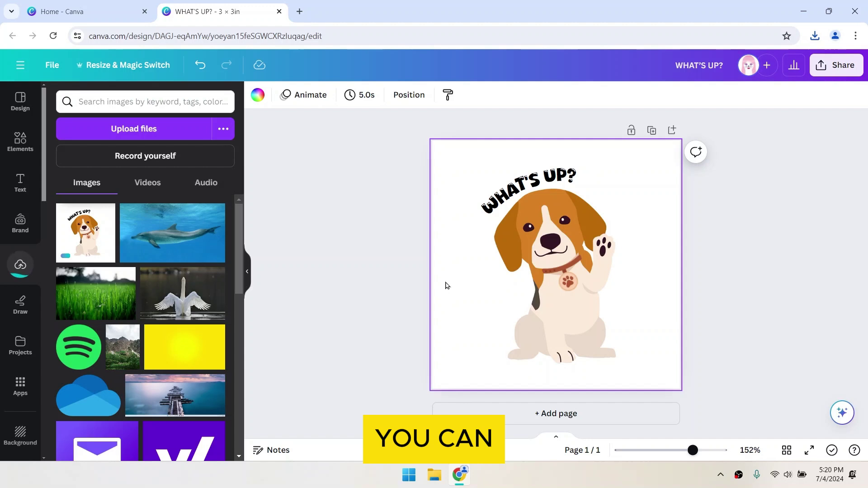
Replace the original page elements with the uploaded WHAT'S UP sticker image.
left_click_drag(449, 285, 731, 385)
key("Delete")
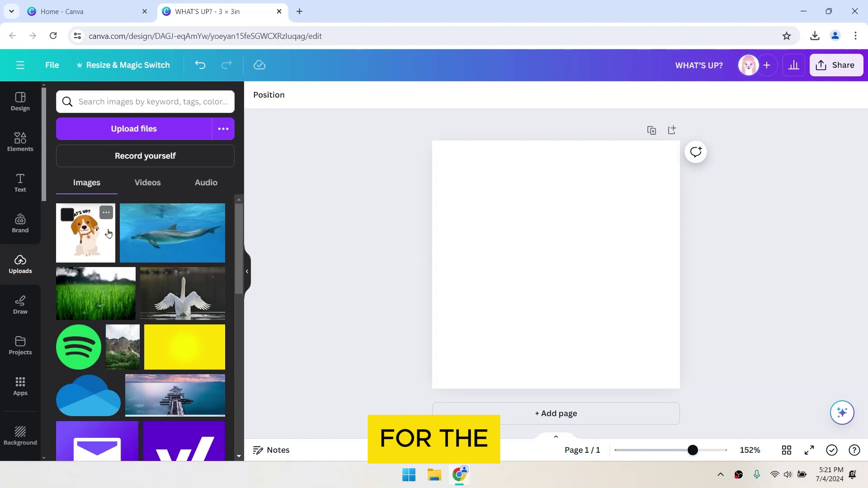
left_click(108, 232)
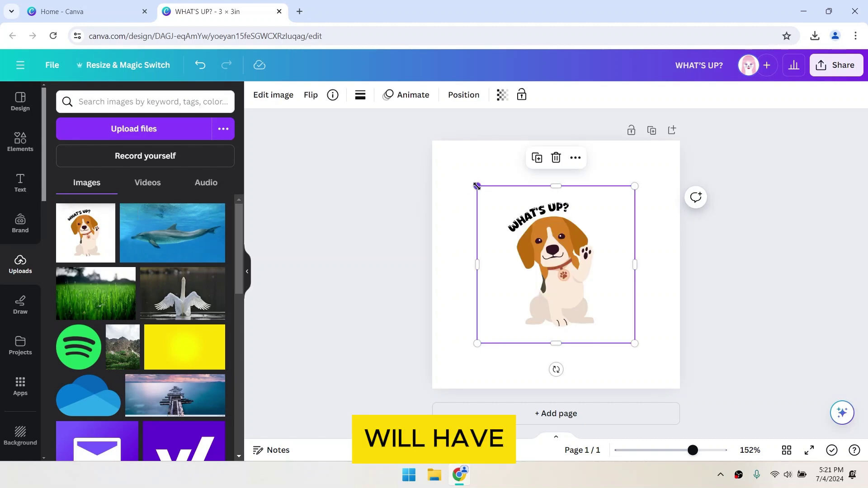
Enlarge the sticker image and centre it so it nearly fills the page.
left_click_drag(476, 186, 440, 148)
left_click_drag(622, 343, 685, 384)
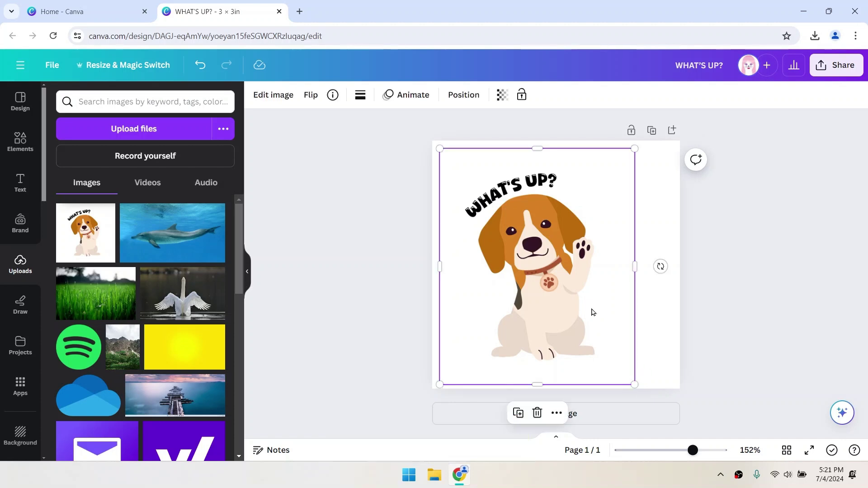
left_click_drag(581, 272, 601, 270)
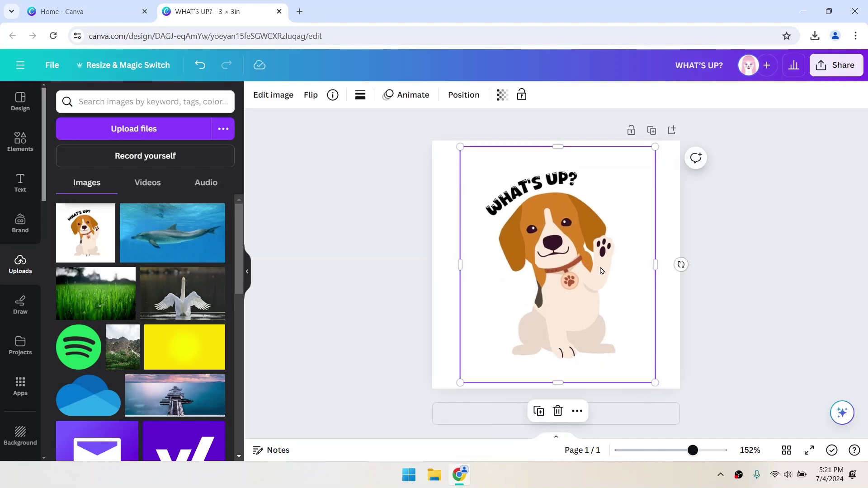
Set the page background colour to a lime green swatch.
left_click(440, 205)
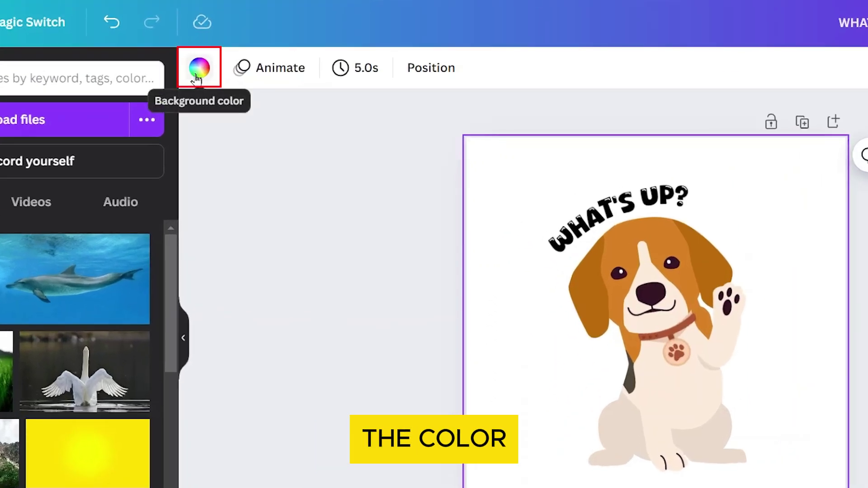
left_click(197, 77)
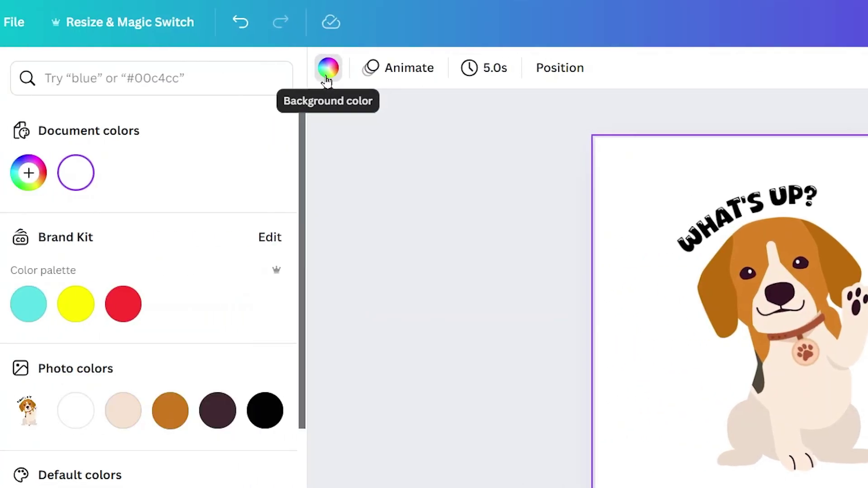
scroll(168, 465, "down", 6)
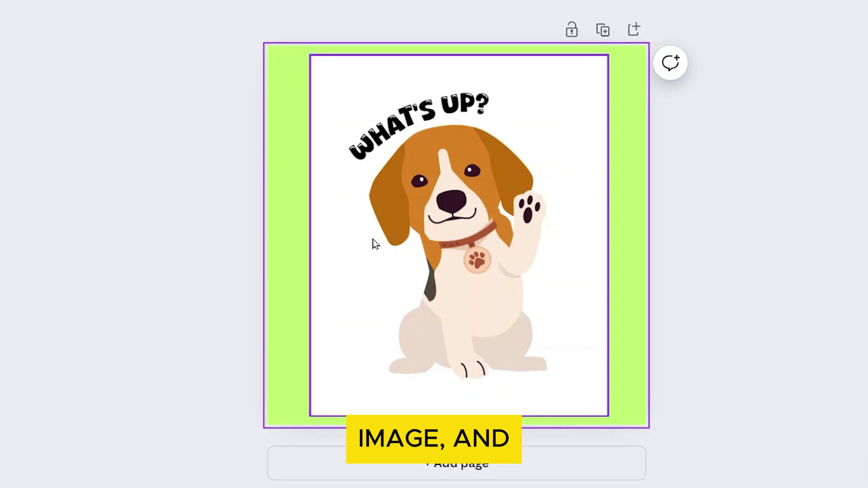
Strip the white background from the beagle image using BG Remover.
left_click(374, 244)
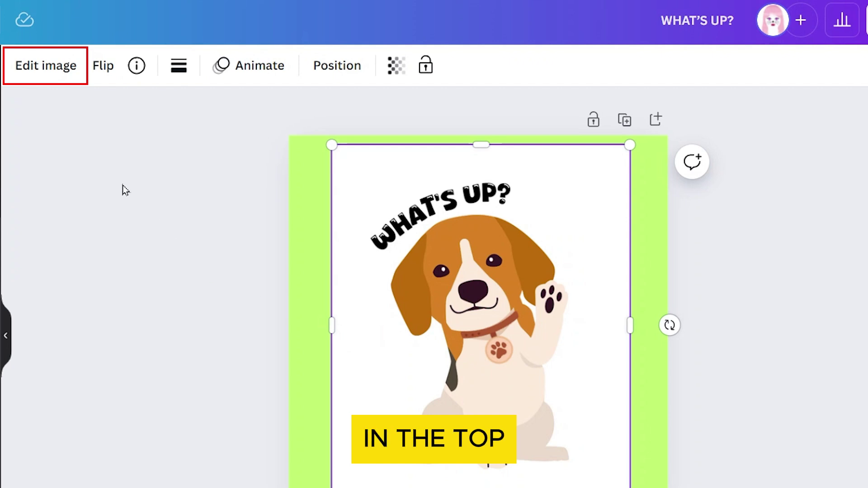
left_click(51, 78)
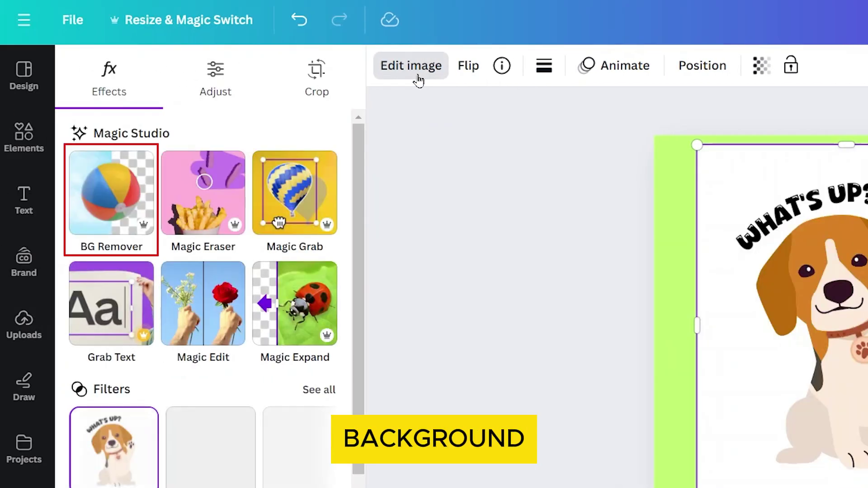
left_click(151, 199)
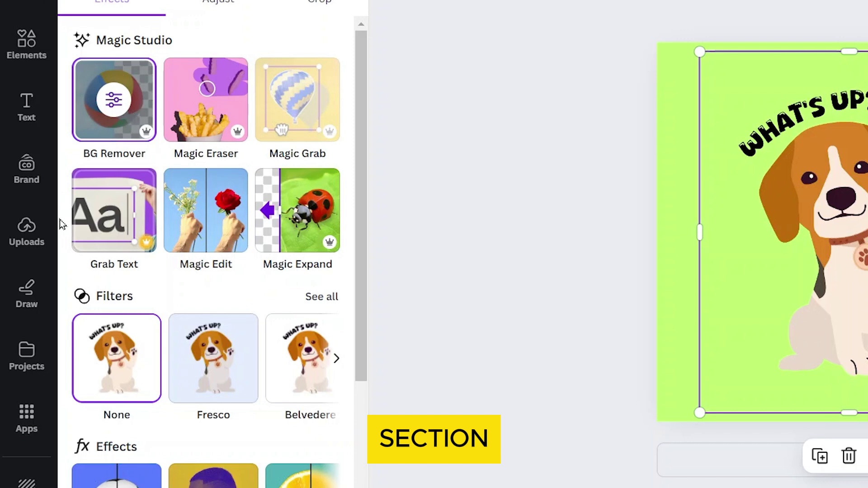
scroll(122, 320, "down", 5)
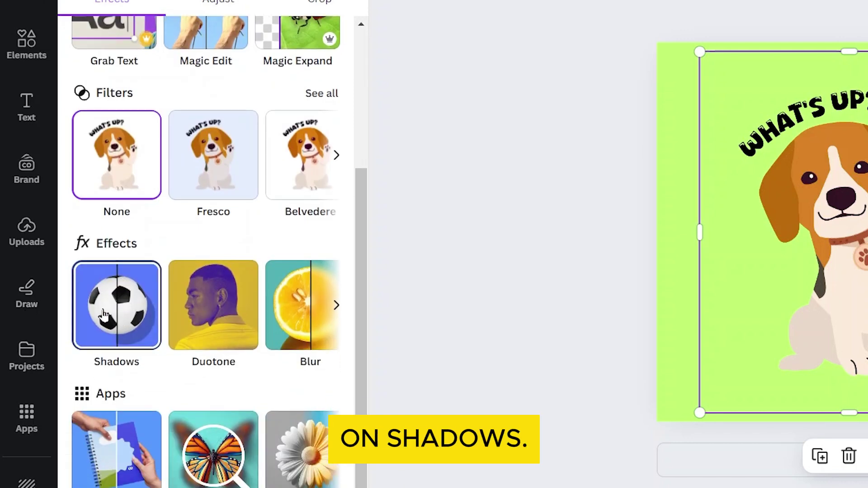
Add an Outline shadow of size about 46 in white #FFFFFF around the sticker.
left_click(104, 314)
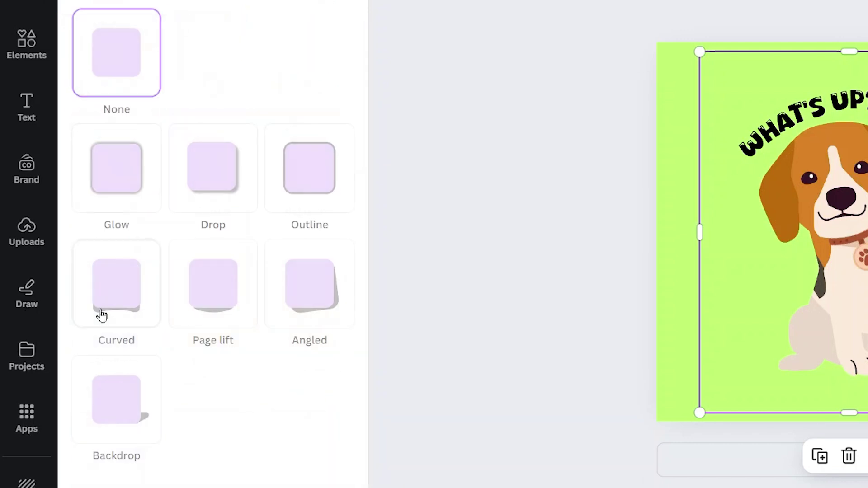
left_click(310, 213)
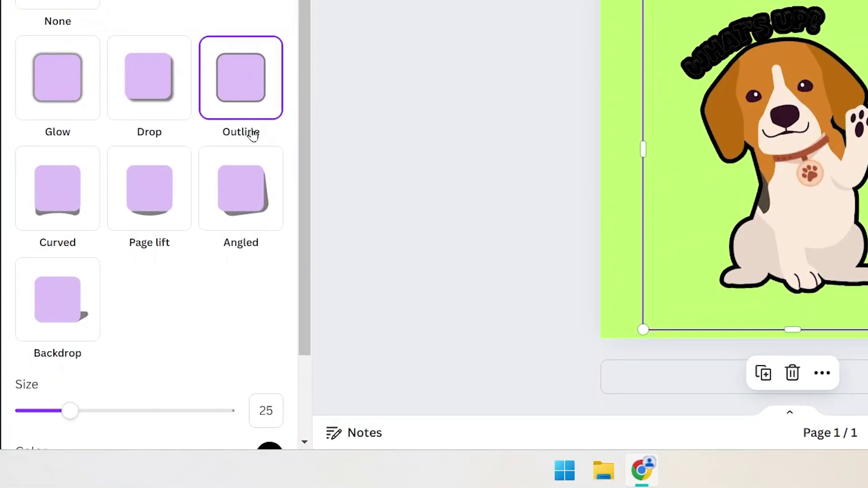
scroll(251, 135, "down", 2)
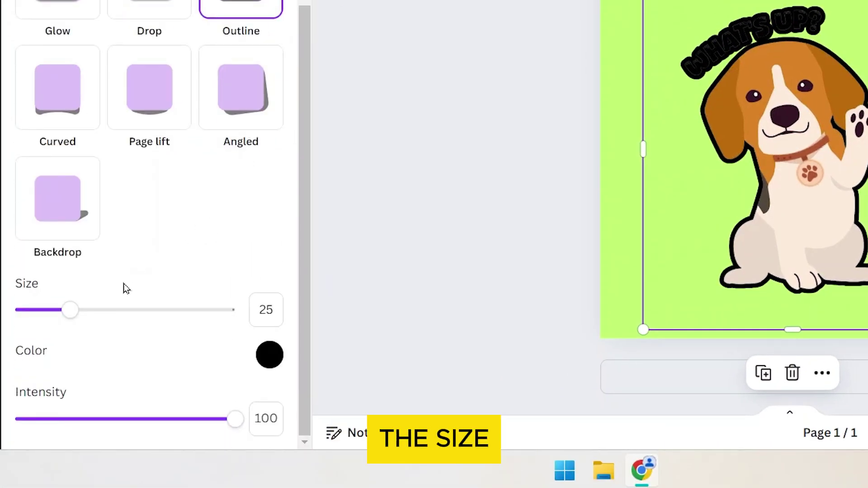
left_click_drag(70, 310, 121, 315)
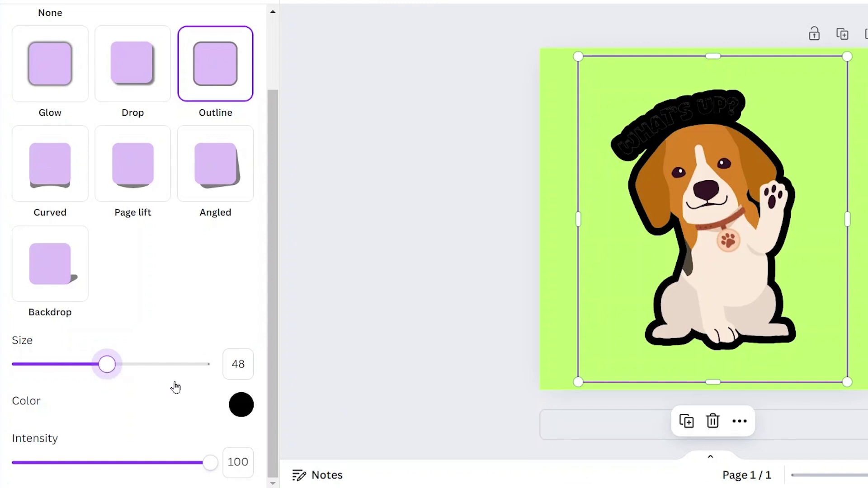
left_click(241, 405)
left_click_drag(246, 316, 195, 259)
left_click(191, 284)
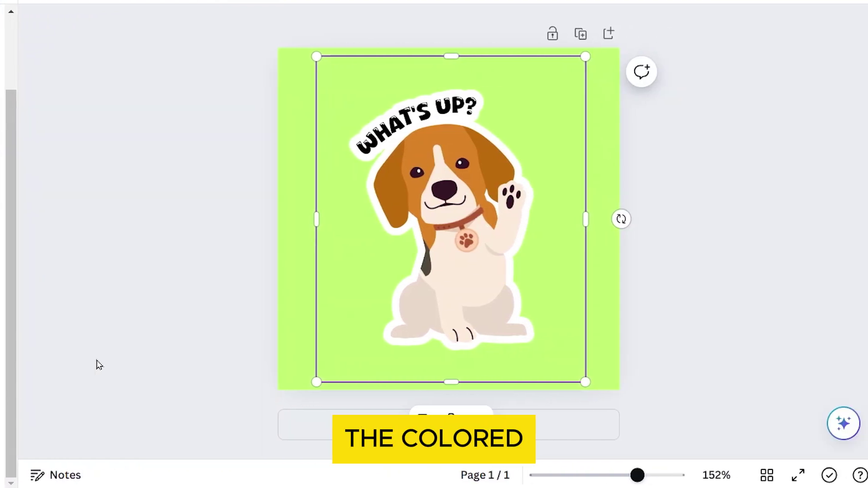
Clear the green page colour, then download the sticker as PNG with a transparent background.
left_click(293, 315)
key("Delete")
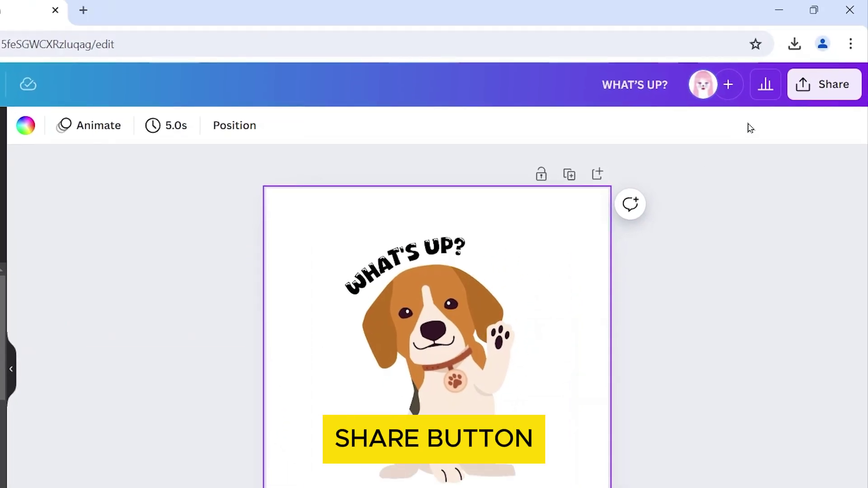
left_click(808, 84)
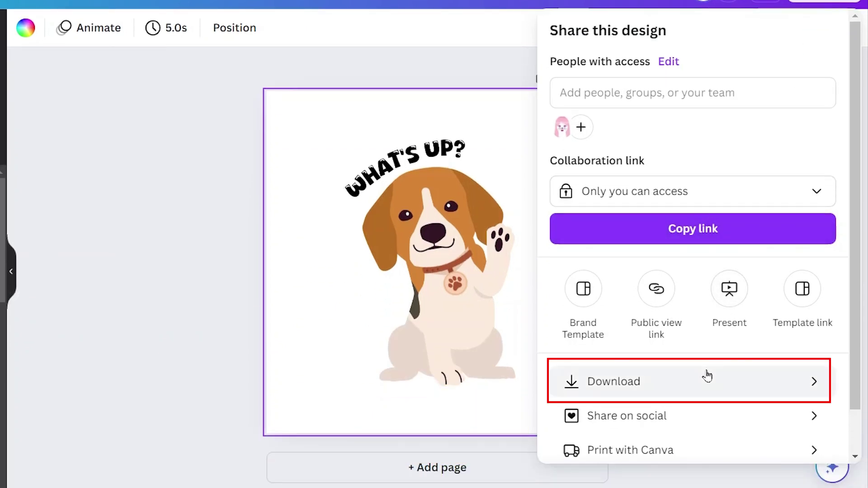
left_click(706, 472)
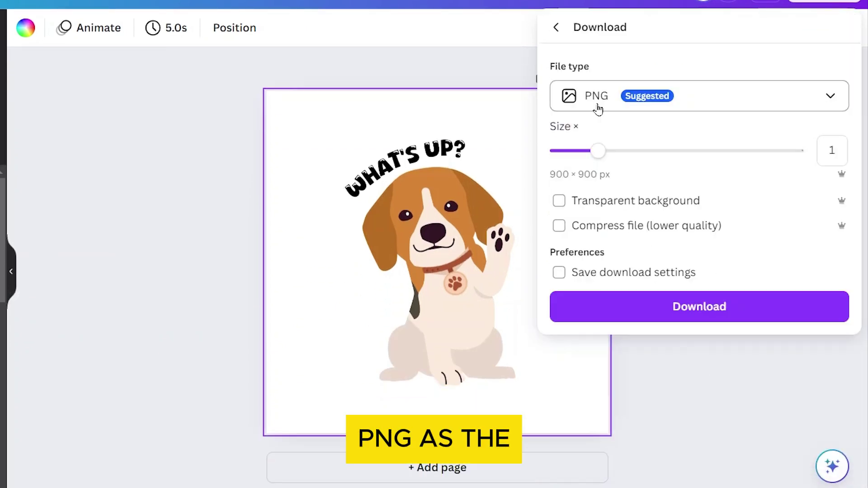
left_click(612, 107)
left_click(612, 107)
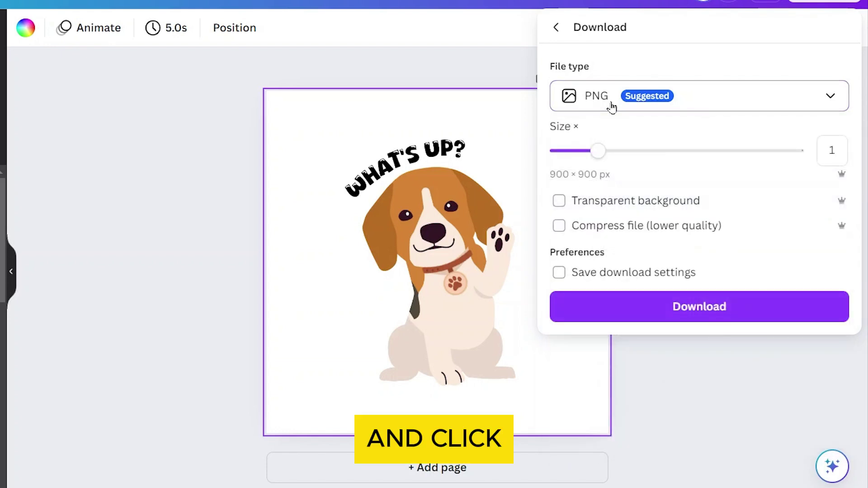
left_click(593, 210)
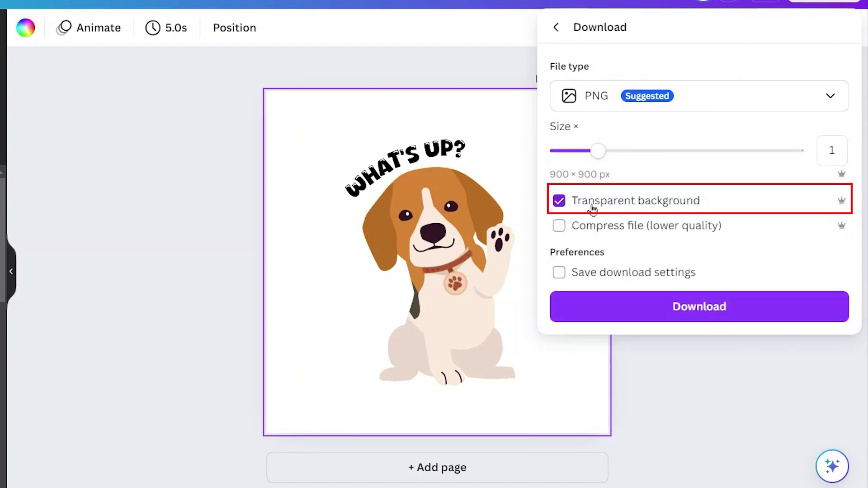
left_click(662, 308)
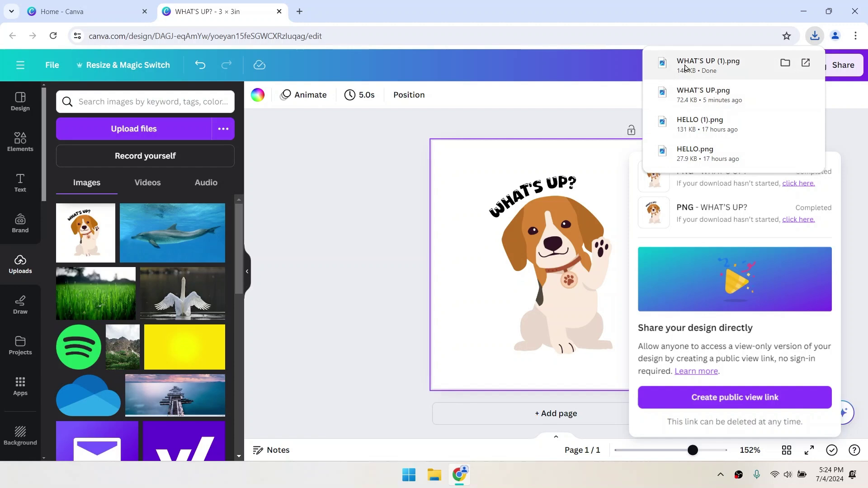
Open WHAT'S UP (1).png in Photos and dismiss the Designer and OneDrive pop-ups.
left_click(685, 68)
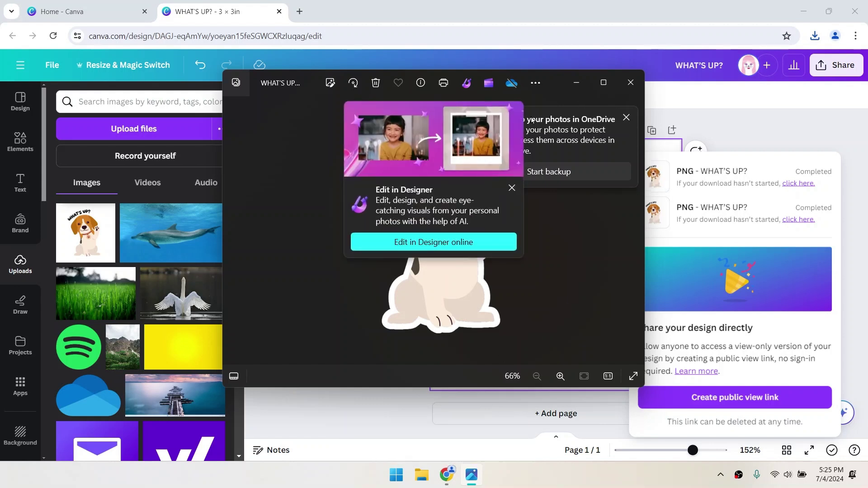
left_click(511, 187)
left_click(627, 116)
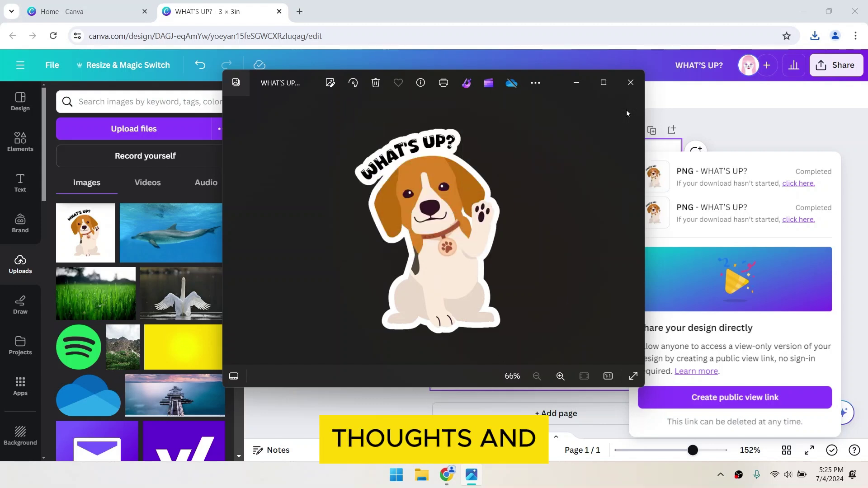